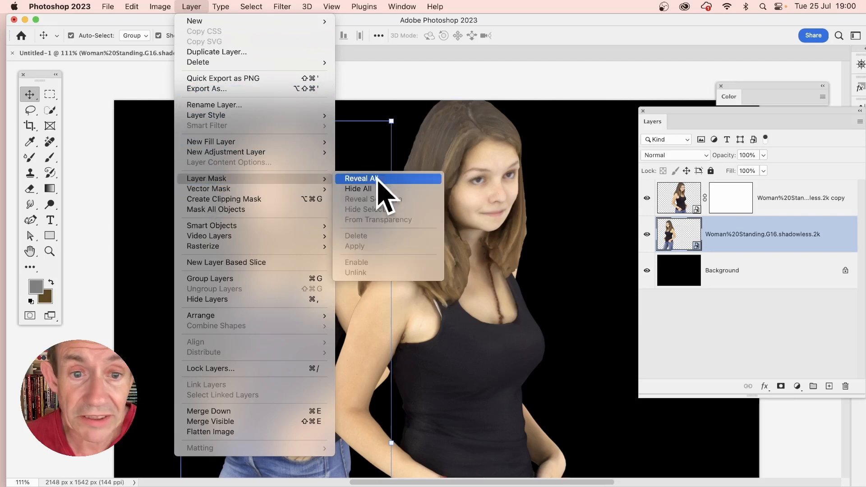
# - Add a Reveal All layer mask to the original woman layer
pyautogui.click(382, 178)
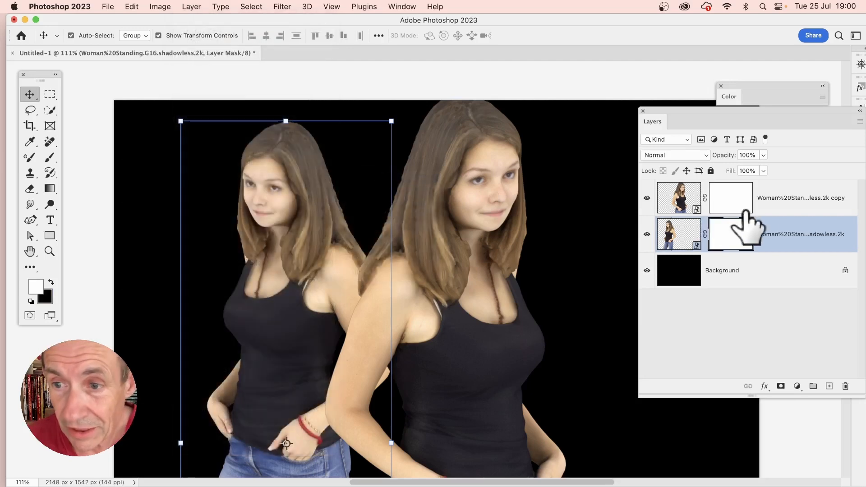
# - Draw a white-to-black radial gradient on the copy layer's mask, centred on the right woman's face
pyautogui.click(731, 198)
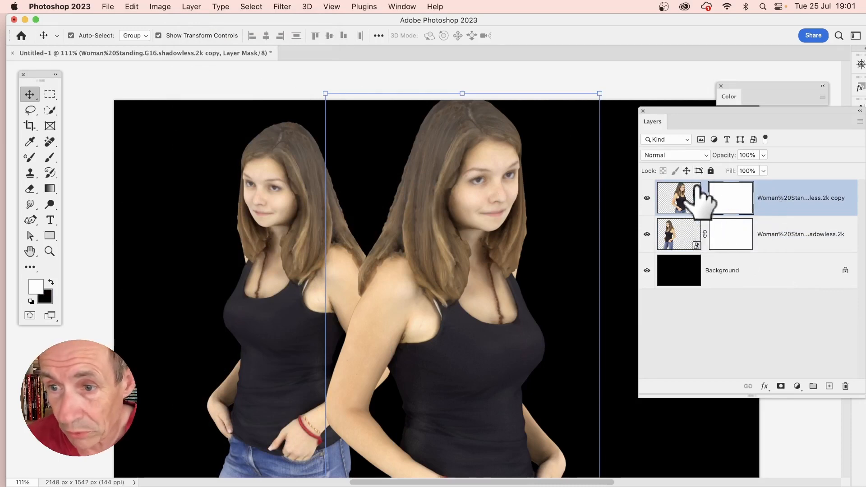
pyautogui.click(51, 189)
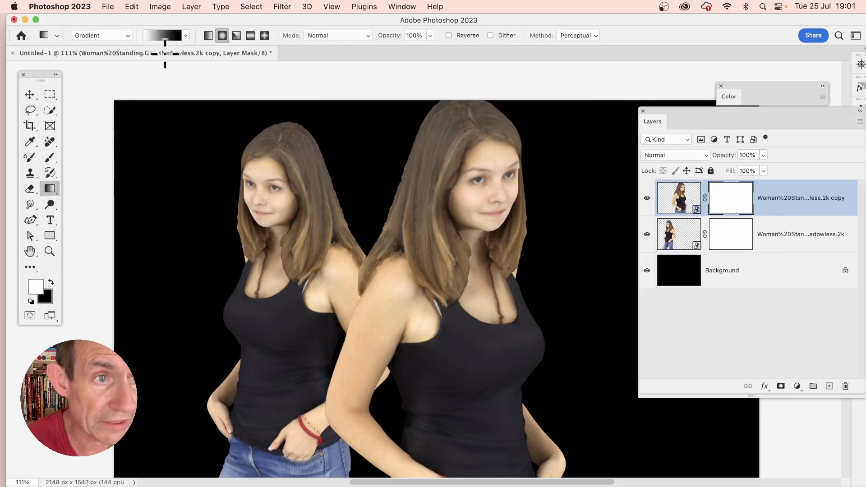
pyautogui.click(91, 37)
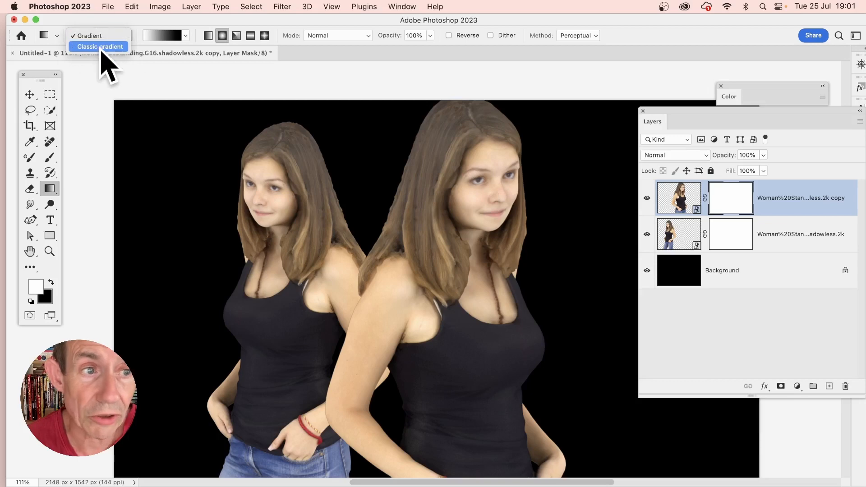
pyautogui.click(101, 48)
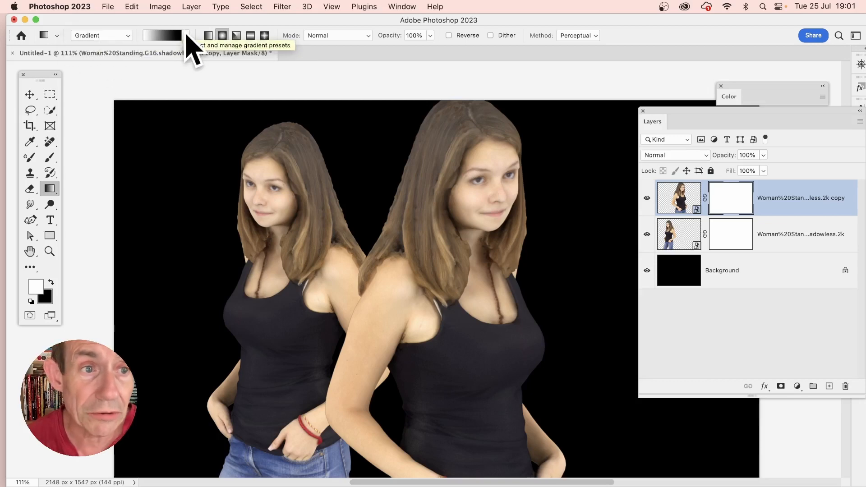
pyautogui.click(185, 36)
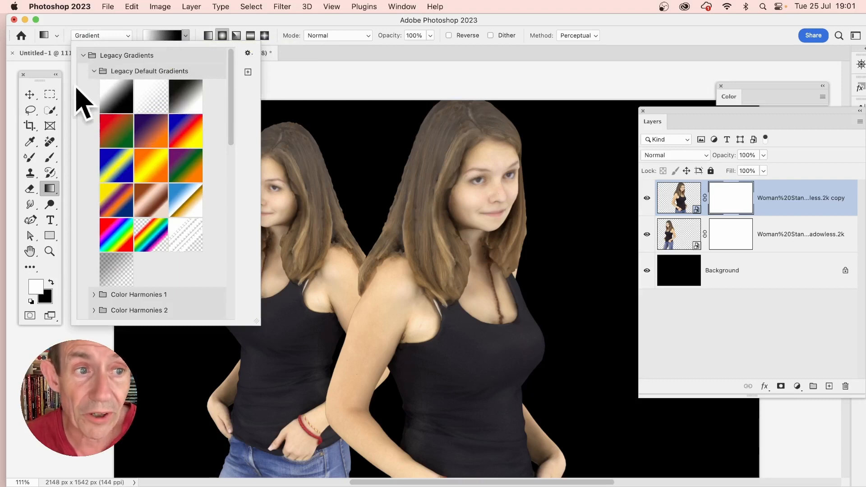
pyautogui.click(111, 93)
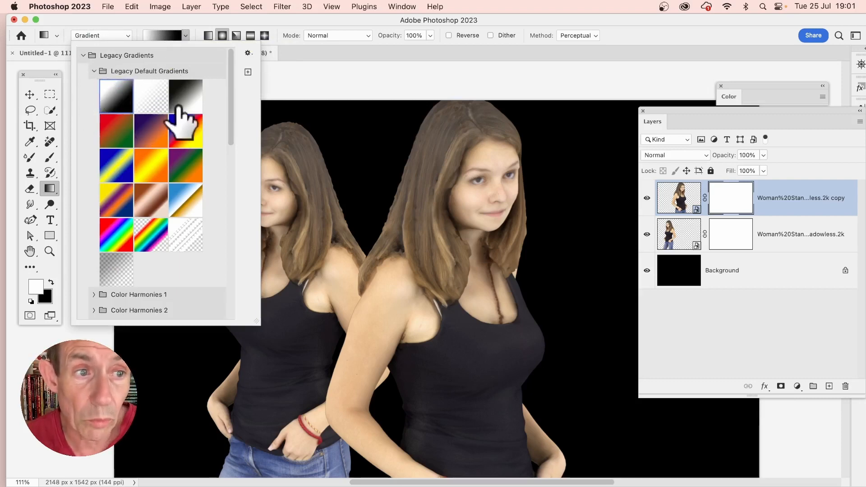
pyautogui.click(192, 38)
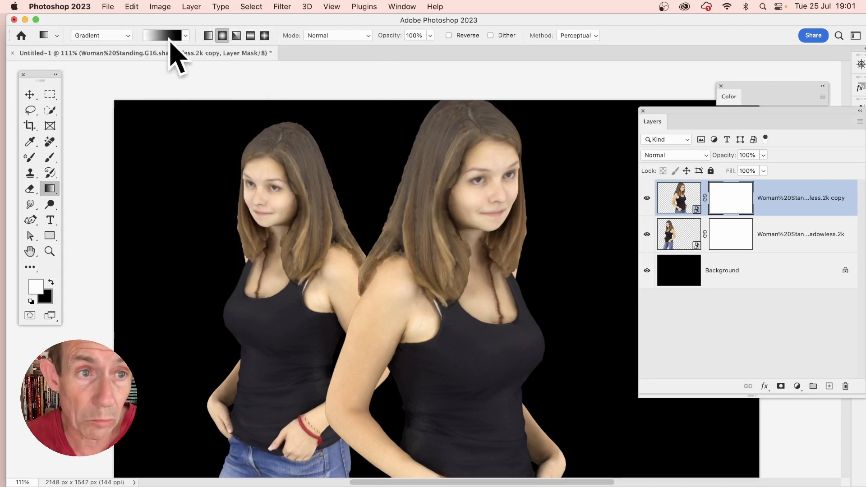
pyautogui.moveTo(496, 196); pyautogui.dragTo(553, 248)
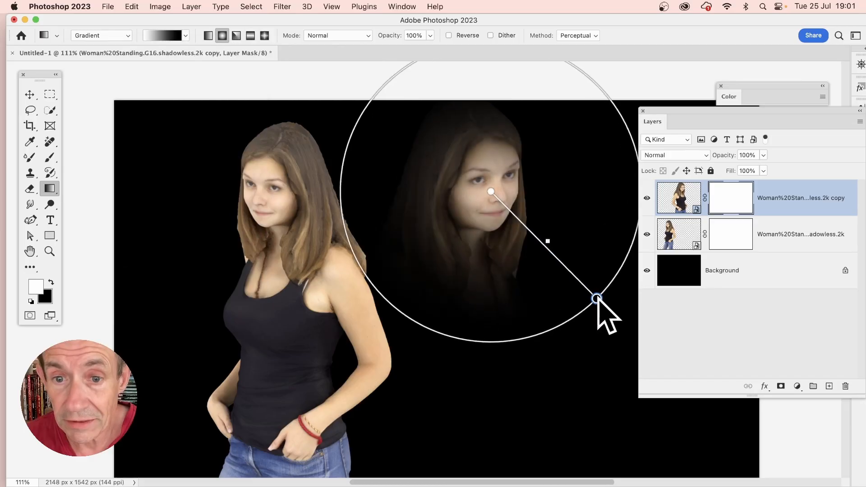
pyautogui.moveTo(598, 299); pyautogui.dragTo(526, 320)
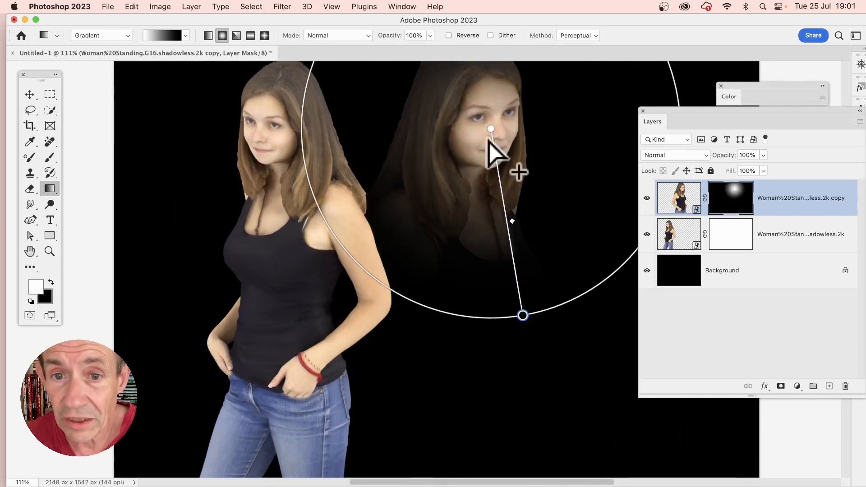
pyautogui.moveTo(493, 132)
pyautogui.mouseDown()
pyautogui.moveTo(412, 254)
pyautogui.moveTo(414, 271)
pyautogui.moveTo(487, 361)
pyautogui.moveTo(518, 385)
pyautogui.moveTo(544, 77)
pyautogui.moveTo(485, 132)
pyautogui.moveTo(484, 121)
pyautogui.mouseUp()
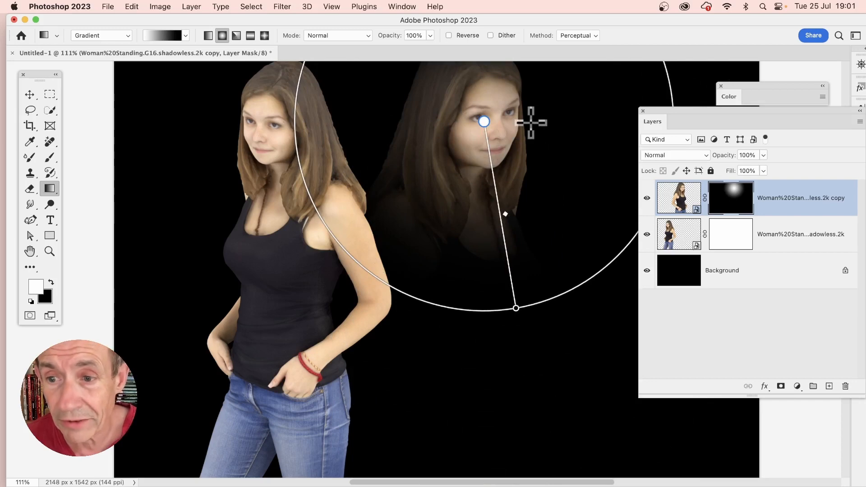
# - Draw a radial gradient on the original layer's mask centred on the left woman's face
pyautogui.click(732, 232)
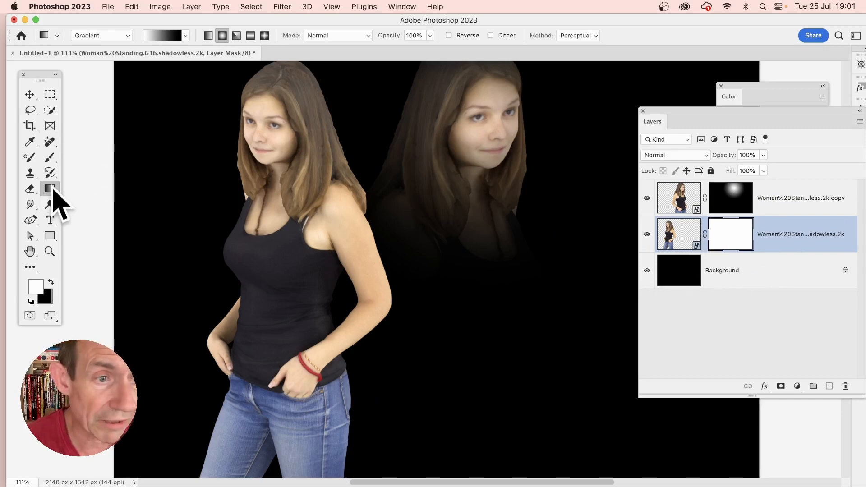
pyautogui.moveTo(282, 141); pyautogui.dragTo(388, 249)
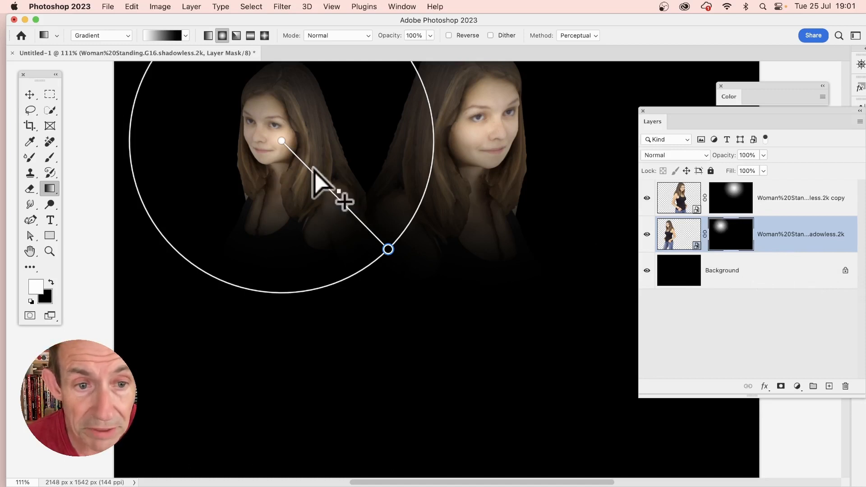
pyautogui.moveTo(334, 185)
pyautogui.mouseDown()
pyautogui.moveTo(300, 156)
pyautogui.moveTo(357, 236)
pyautogui.moveTo(331, 183)
pyautogui.mouseUp()
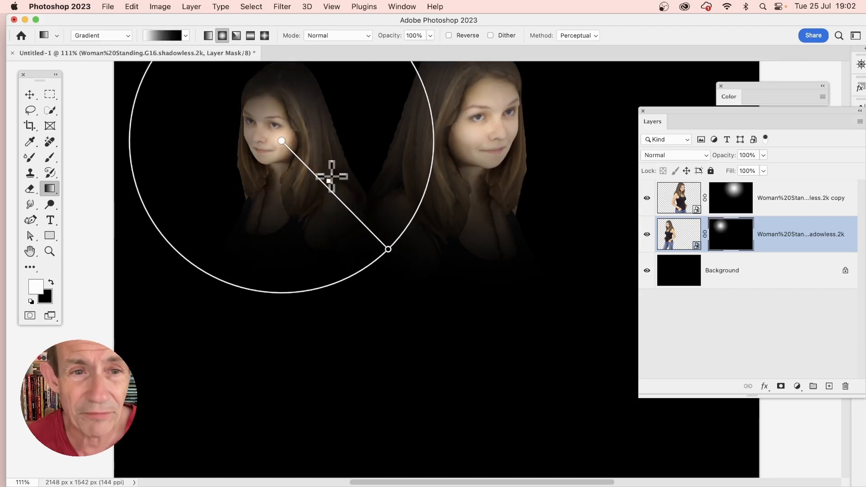
pyautogui.moveTo(282, 141); pyautogui.dragTo(269, 135)
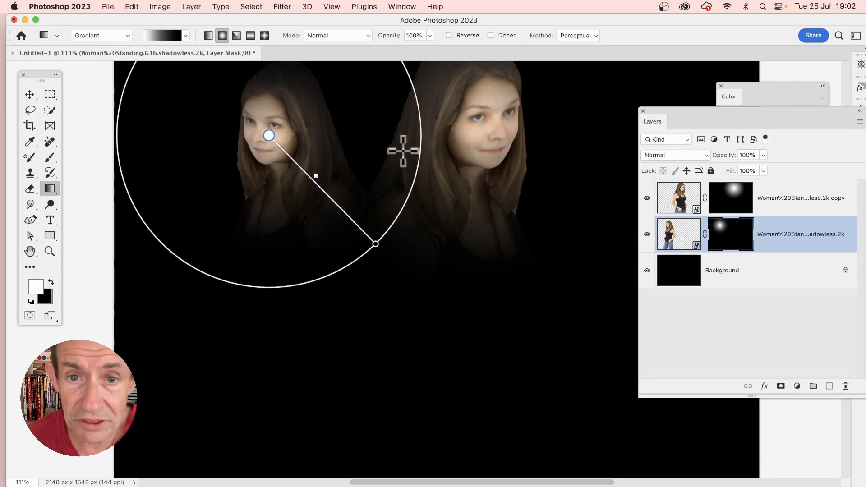
# - Move the copy layer's gradient centre toward the right edge of the woman's face
pyautogui.click(726, 201)
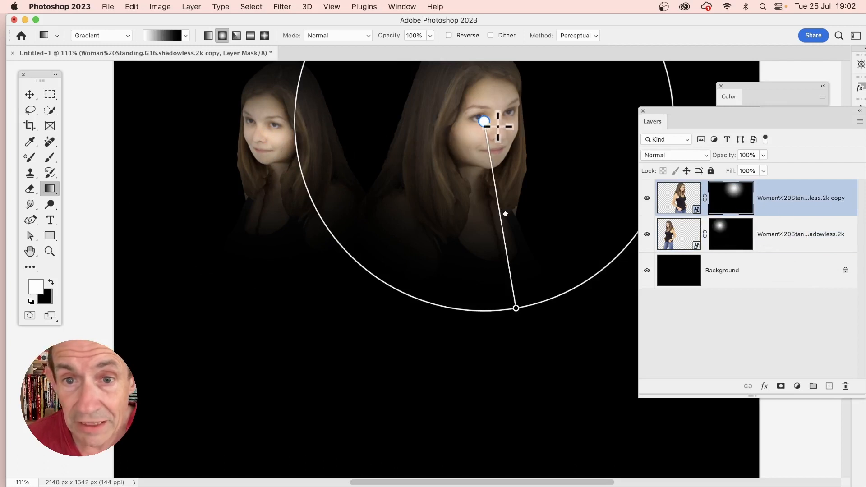
pyautogui.moveTo(483, 125); pyautogui.dragTo(529, 131)
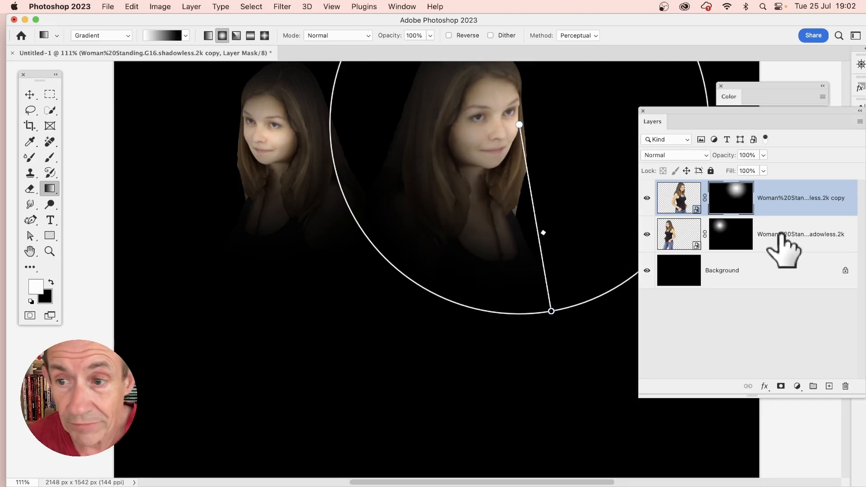
# - Apply a Gaussian Blur with a 17.6 pixel radius to the copy layer
pyautogui.click(679, 200)
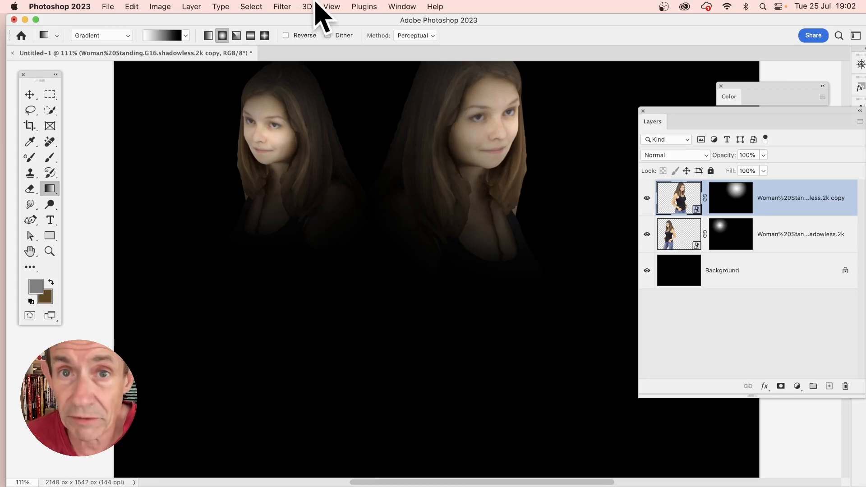
pyautogui.click(282, 5)
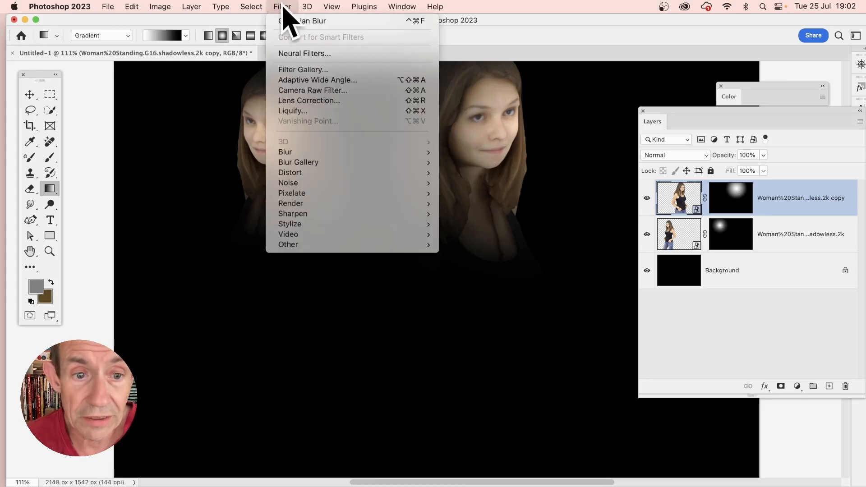
pyautogui.moveTo(305, 153)
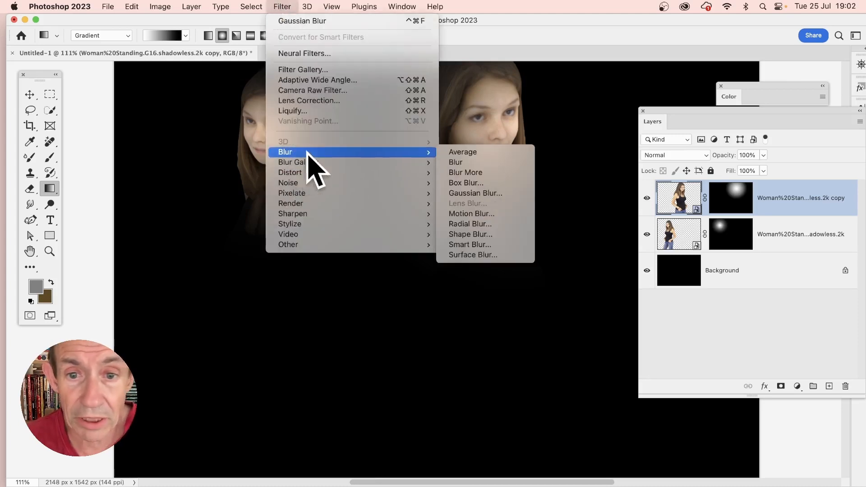
pyautogui.click(507, 193)
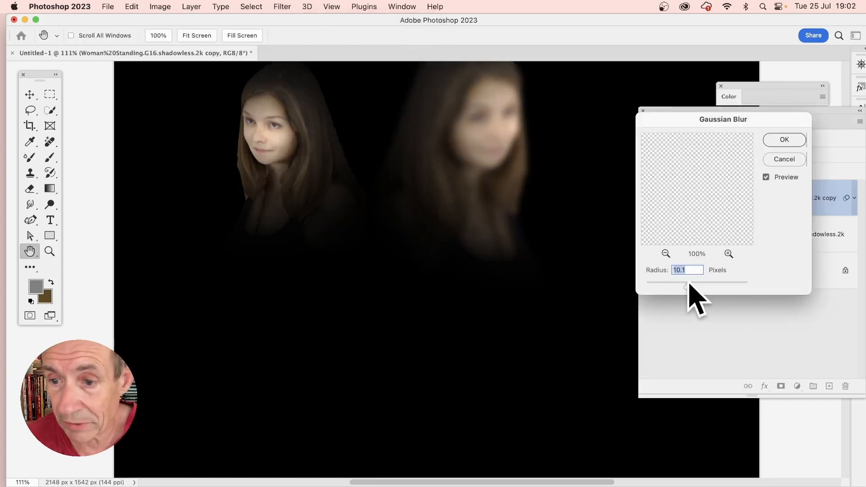
pyautogui.moveTo(686, 284)
pyautogui.mouseDown()
pyautogui.moveTo(678, 284)
pyautogui.moveTo(690, 286)
pyautogui.mouseUp()
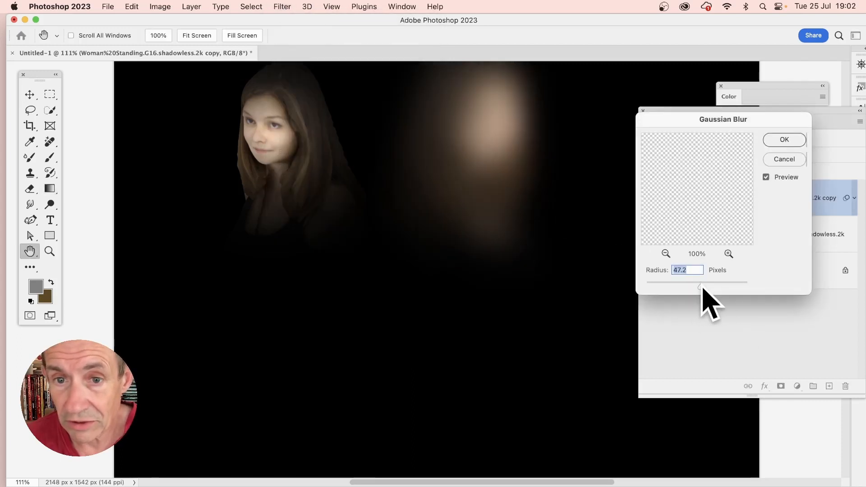
pyautogui.click(793, 141)
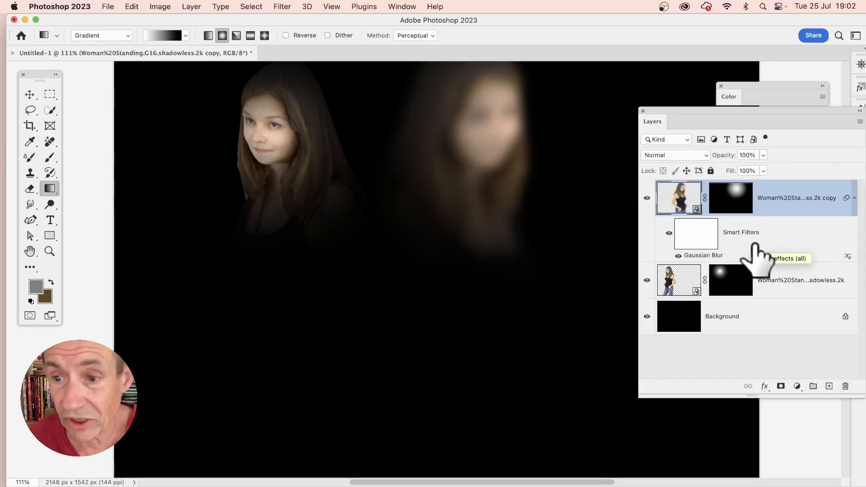
# - Reopen the copy layer's Gaussian Blur smart filter and set its radius to 4.7 pixels
pyautogui.doubleClick(707, 258)
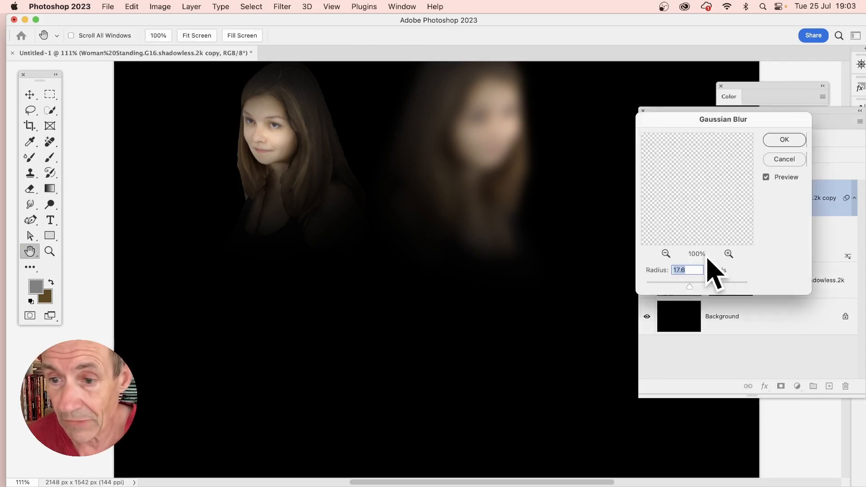
pyautogui.moveTo(711, 132); pyautogui.dragTo(648, 136)
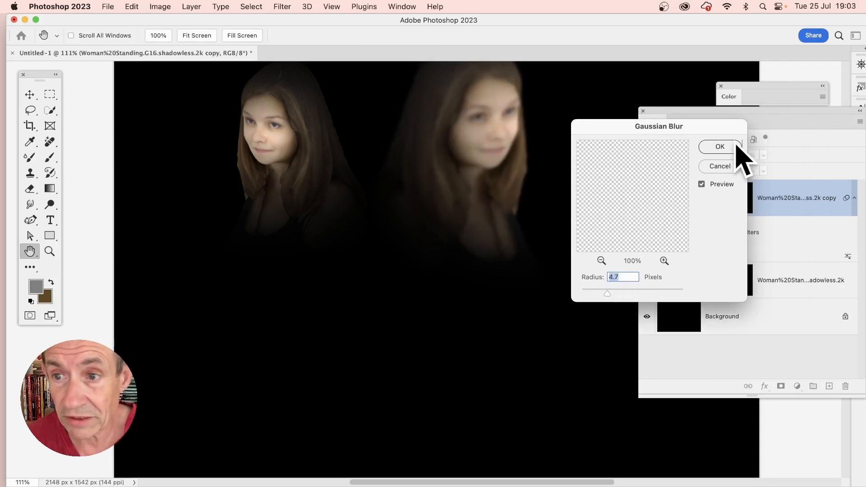
pyautogui.click(720, 146)
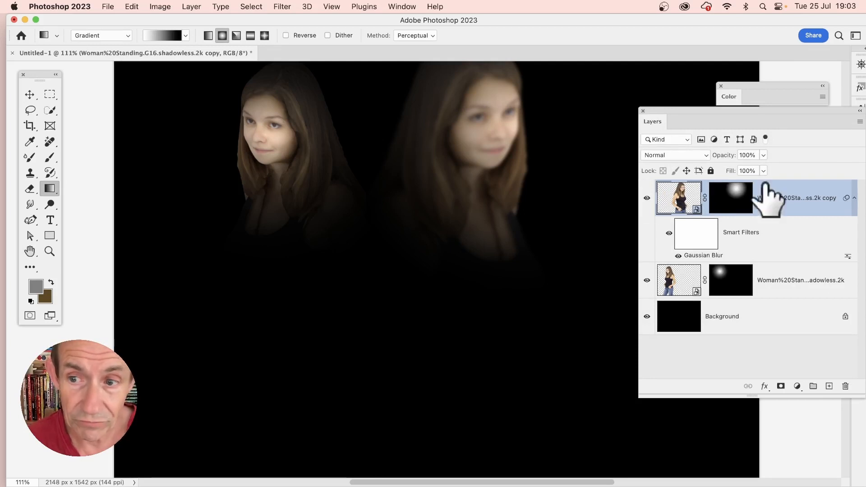
# - Duplicate the blurred copy layer, keeping the default name
pyautogui.click(194, 5)
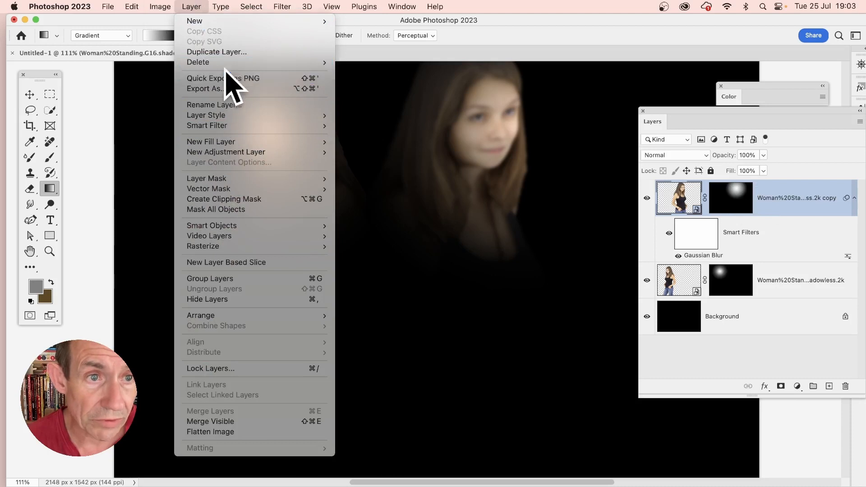
pyautogui.click(227, 52)
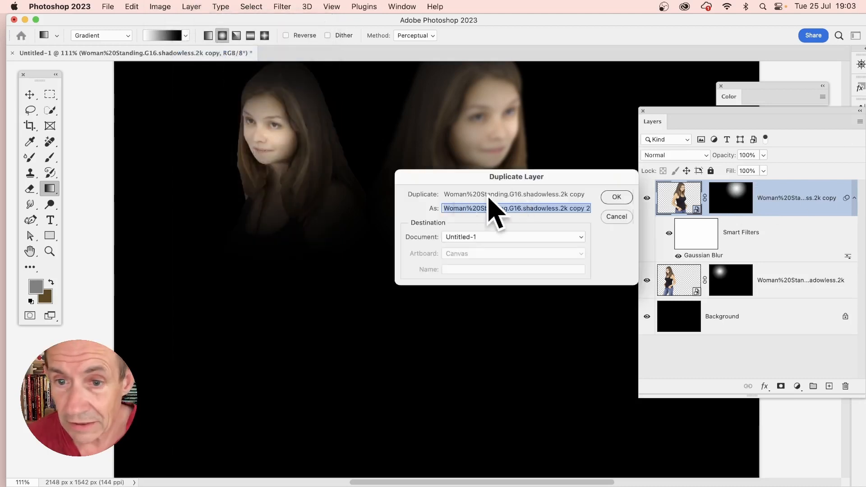
pyautogui.click(614, 196)
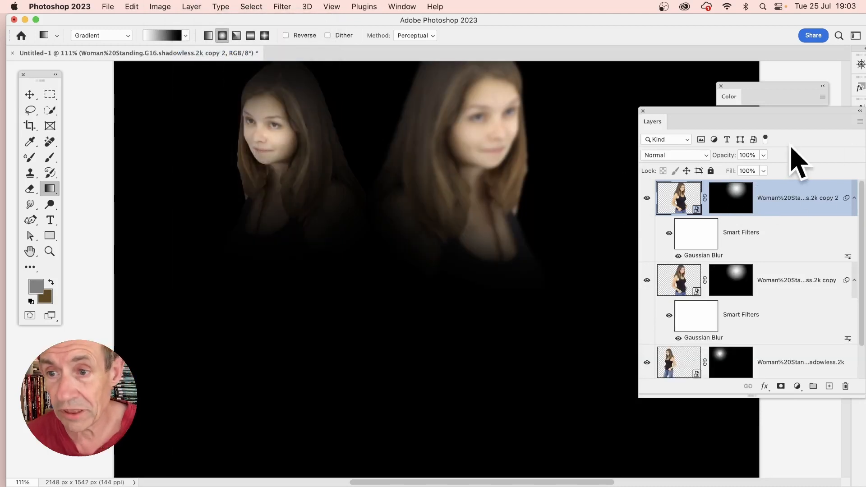
# - Shift the copy layer's mask gradient centre to the right of the woman's face
pyautogui.click(732, 197)
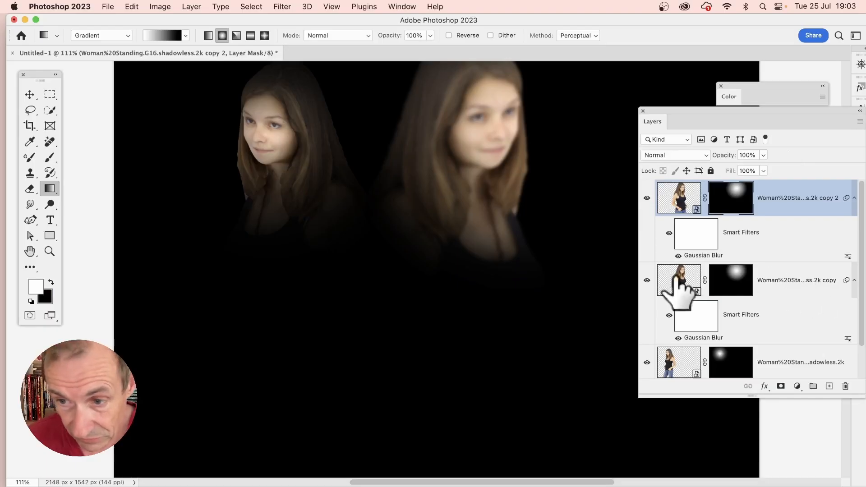
pyautogui.click(747, 284)
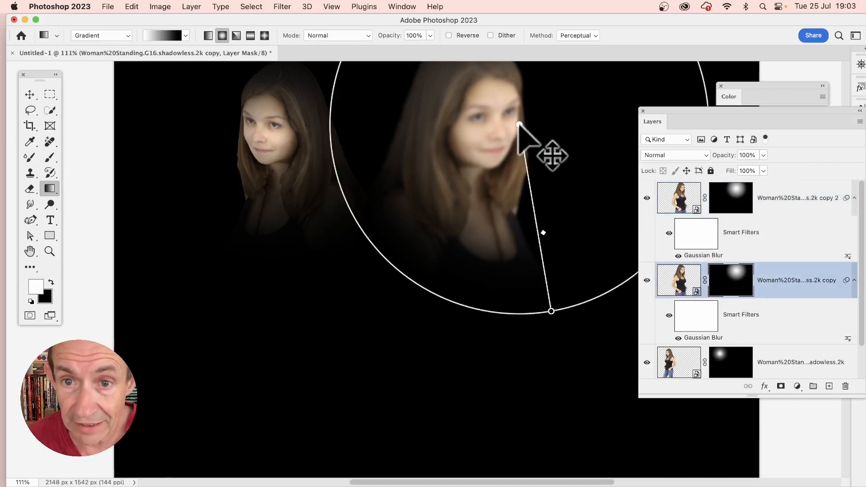
pyautogui.moveTo(520, 125); pyautogui.dragTo(600, 187)
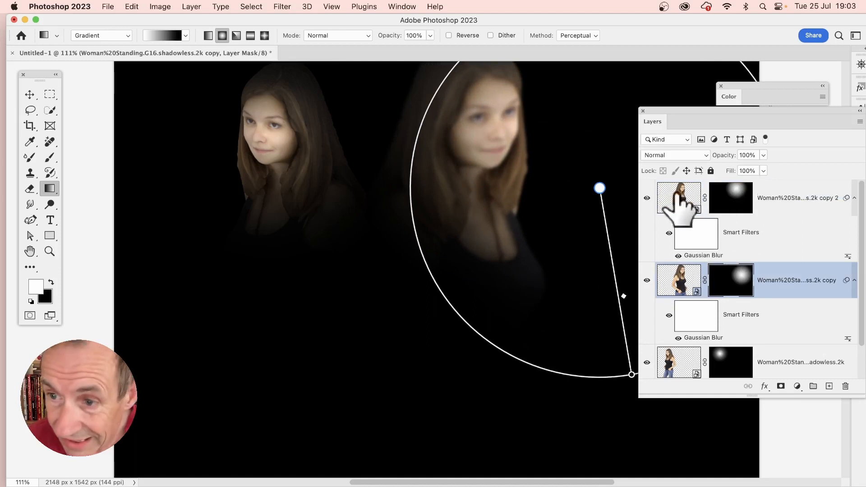
# - Fill the copy 2 layer's mask with white and draw a new radial gradient centred near the woman's chin
pyautogui.click(751, 200)
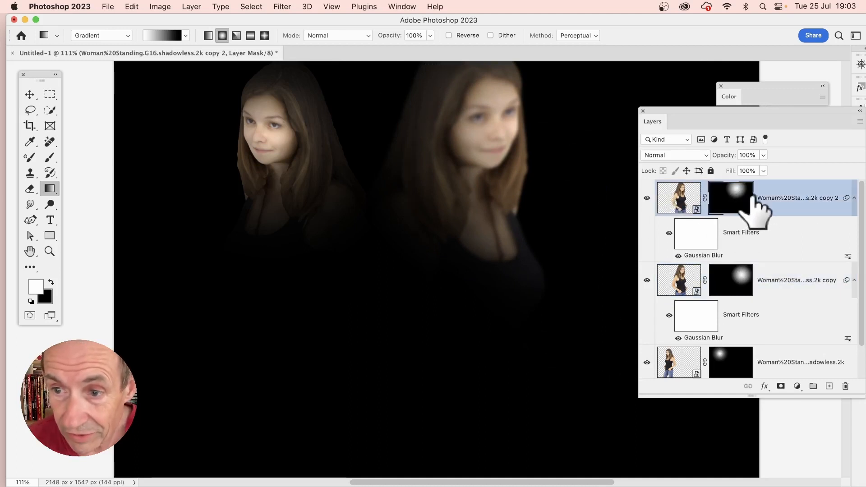
pyautogui.hotkey('alt', 'BackSpace')
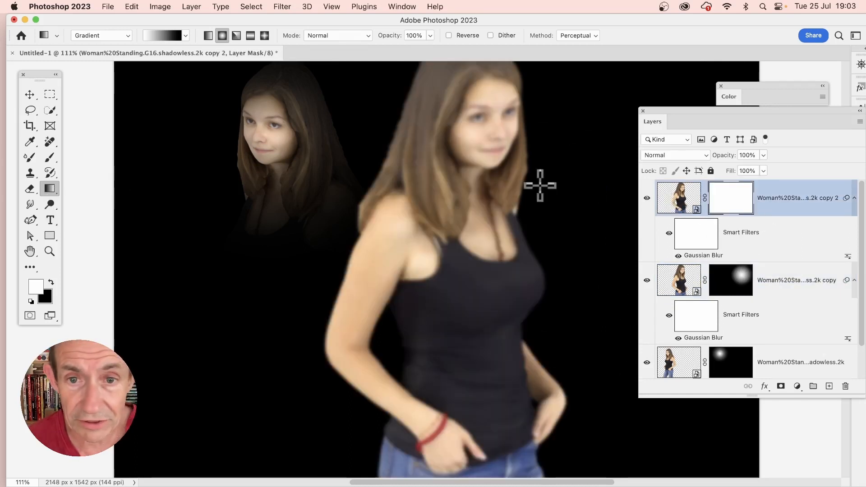
pyautogui.moveTo(466, 179); pyautogui.dragTo(597, 258)
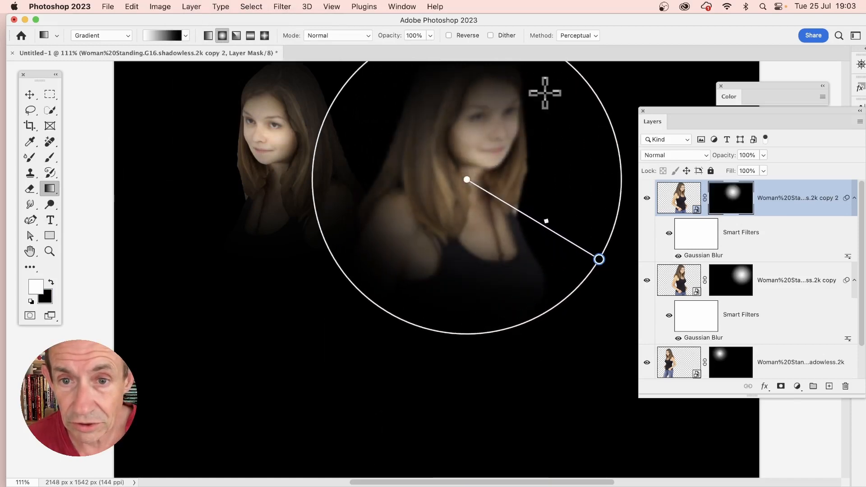
# - Select the copy 2 layer's image and move it down and to the left with the Move tool
pyautogui.click(678, 205)
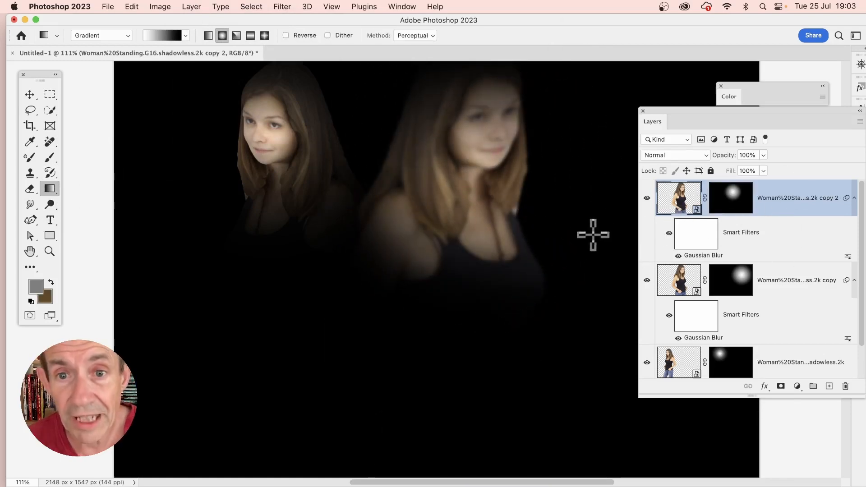
pyautogui.click(29, 94)
pyautogui.moveTo(474, 154); pyautogui.dragTo(386, 330)
# - Free-transform the copy 2 layer, enlarging it to about 121% and repositioning it lower over the woman
pyautogui.click(508, 210)
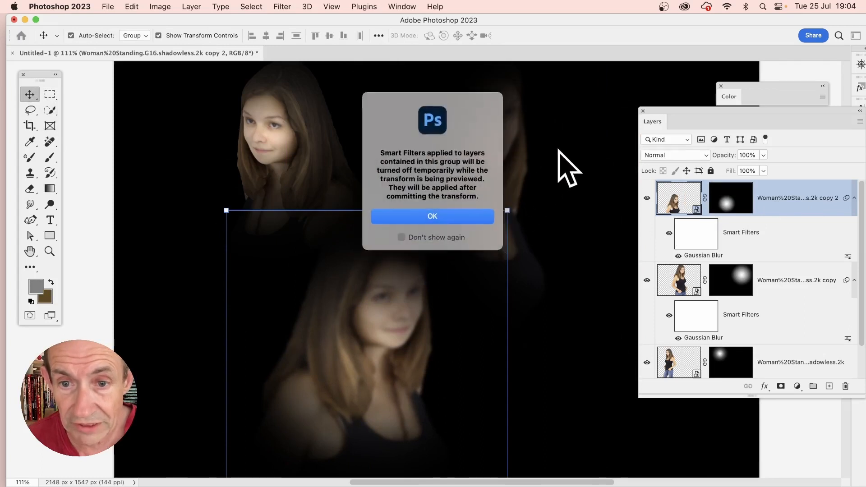
pyautogui.click(445, 220)
pyautogui.moveTo(566, 155); pyautogui.dragTo(638, 74)
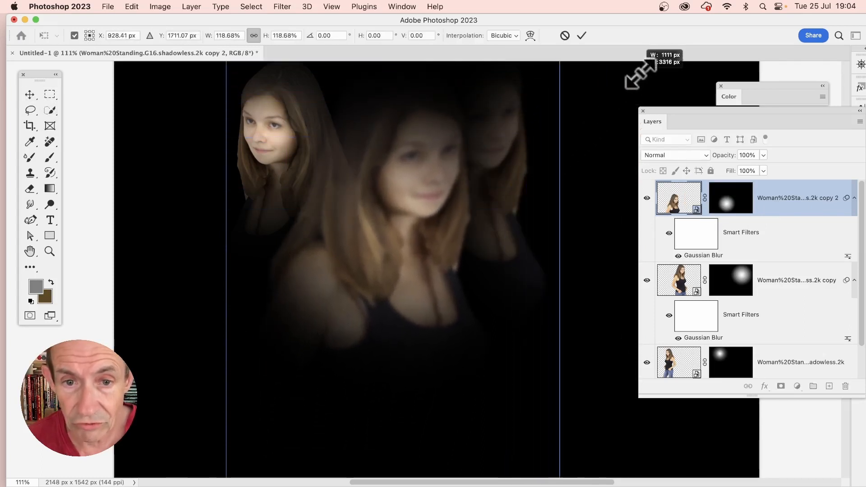
pyautogui.moveTo(429, 203); pyautogui.dragTo(429, 353)
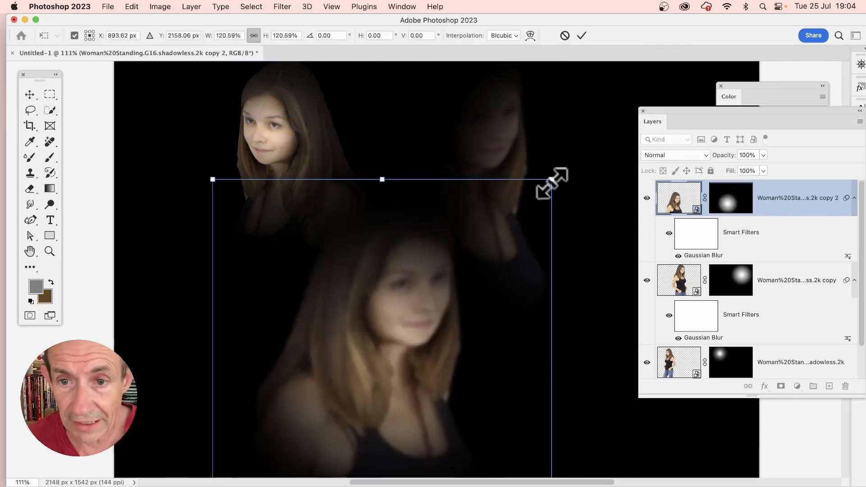
pyautogui.moveTo(551, 180); pyautogui.dragTo(631, 97)
pyautogui.moveTo(440, 262); pyautogui.dragTo(431, 266)
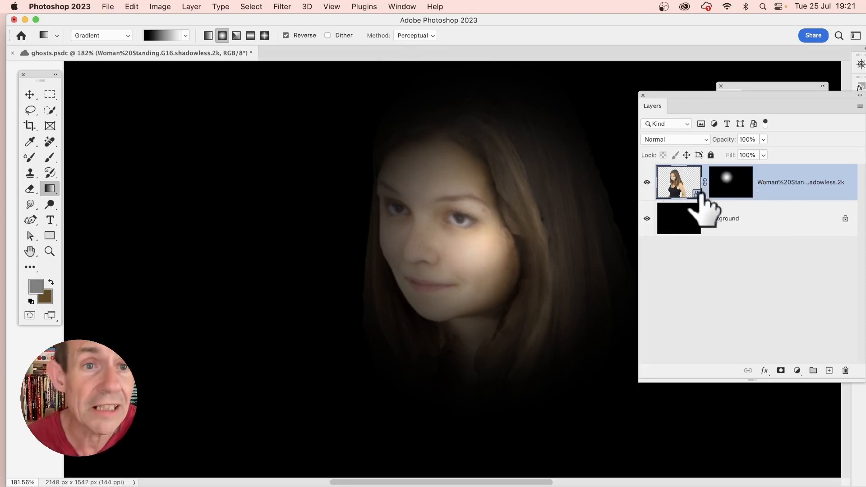
# - Convert the woman layer in the ghosts document to a smart object
pyautogui.click(191, 6)
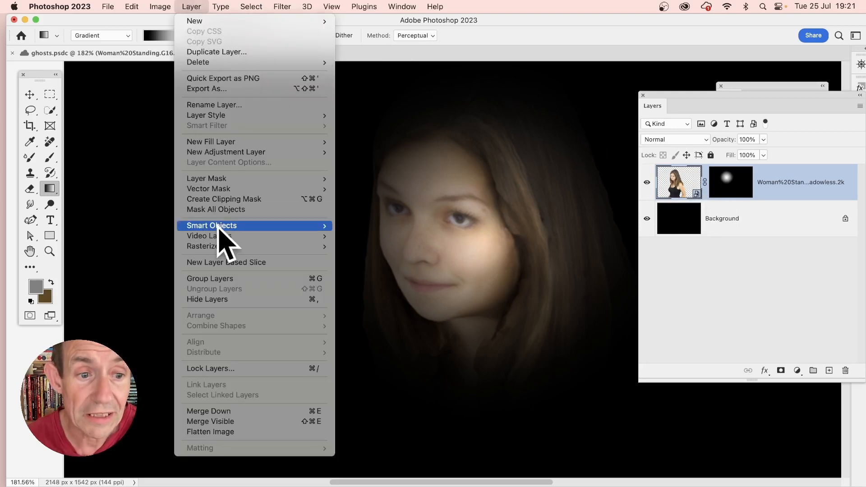
pyautogui.moveTo(221, 227)
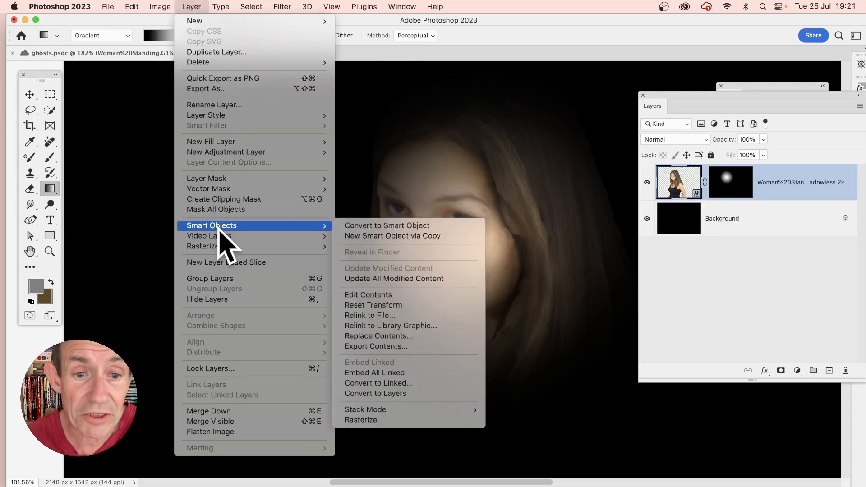
pyautogui.click(378, 226)
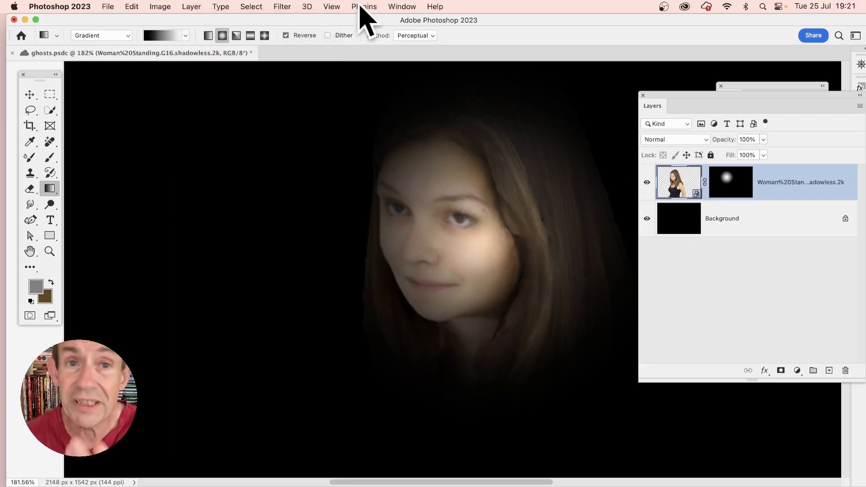
# - Apply a Gaussian Blur smart filter to the woman layer with a radius of 318 pixels
pyautogui.click(280, 6)
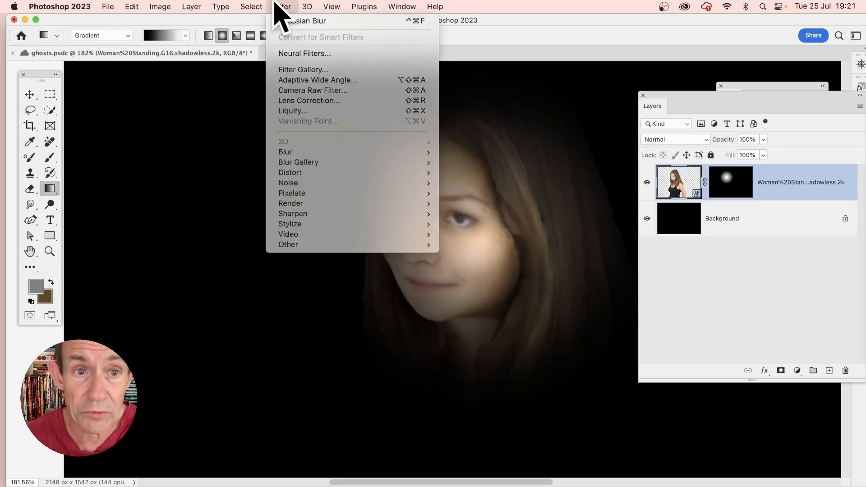
pyautogui.moveTo(316, 152)
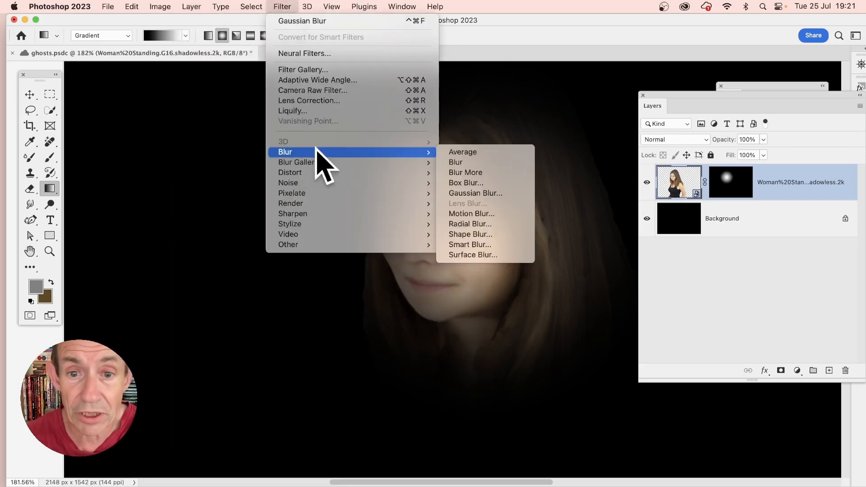
pyautogui.click(522, 192)
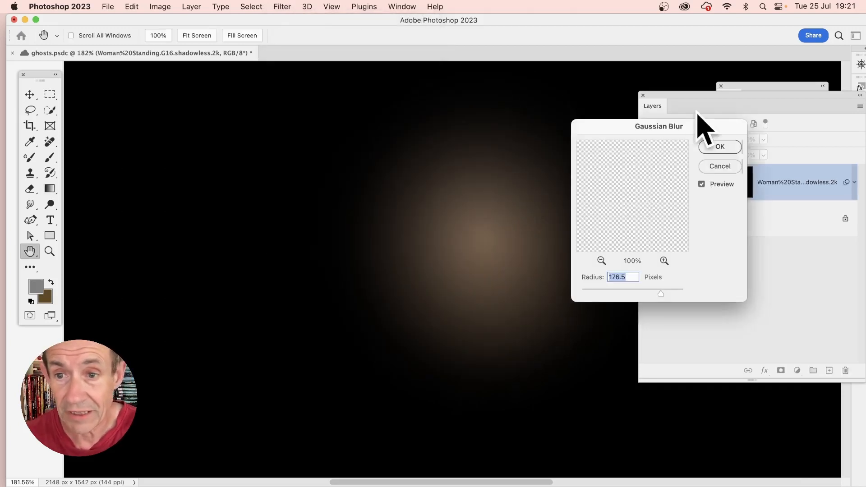
pyautogui.moveTo(647, 133); pyautogui.dragTo(234, 152)
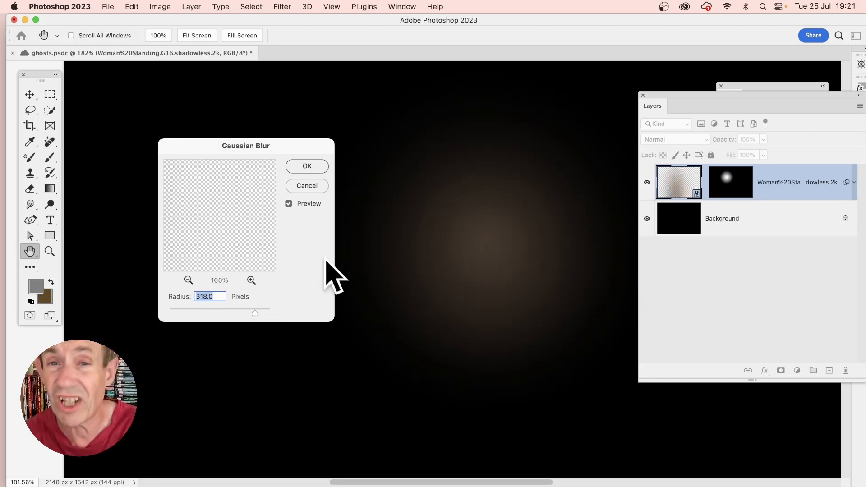
pyautogui.click(311, 167)
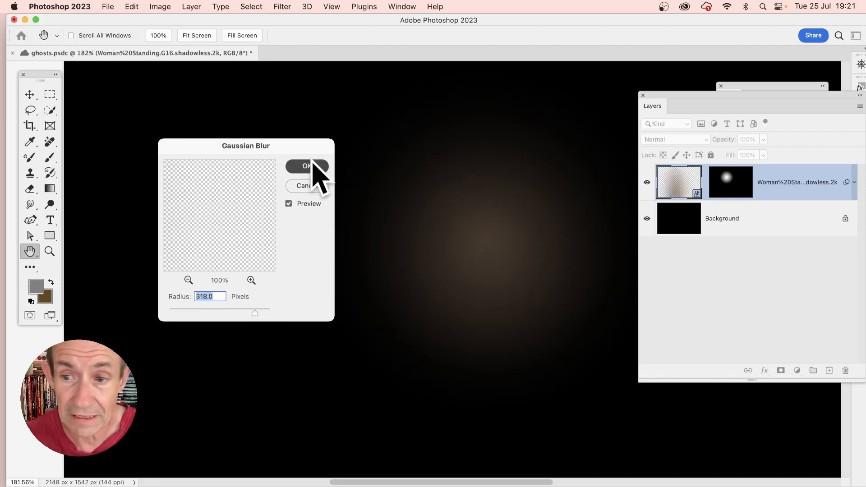
# - Reset default colours and draw a radial gradient on the Gaussian Blur filter mask centred near the woman's nose
pyautogui.press('g')
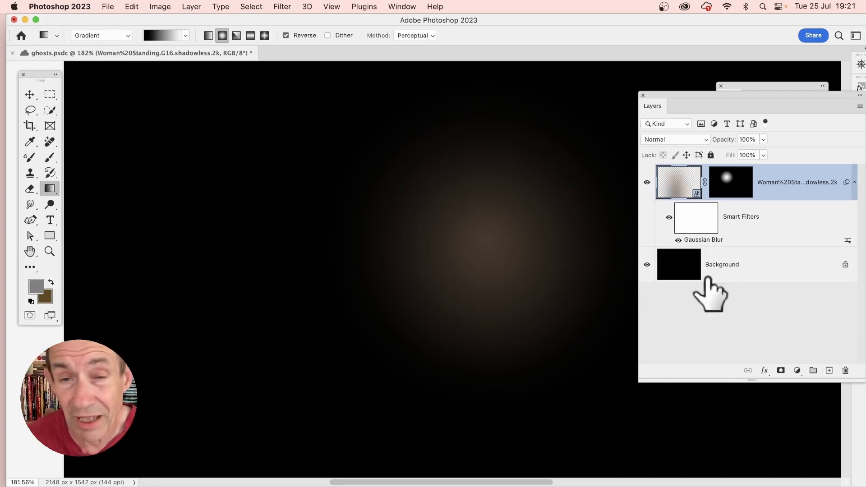
pyautogui.click(696, 219)
pyautogui.press('d')
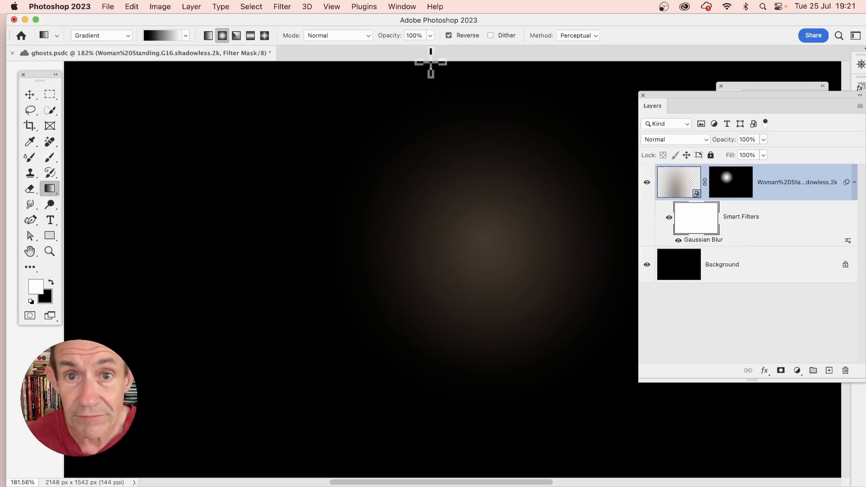
pyautogui.click(448, 35)
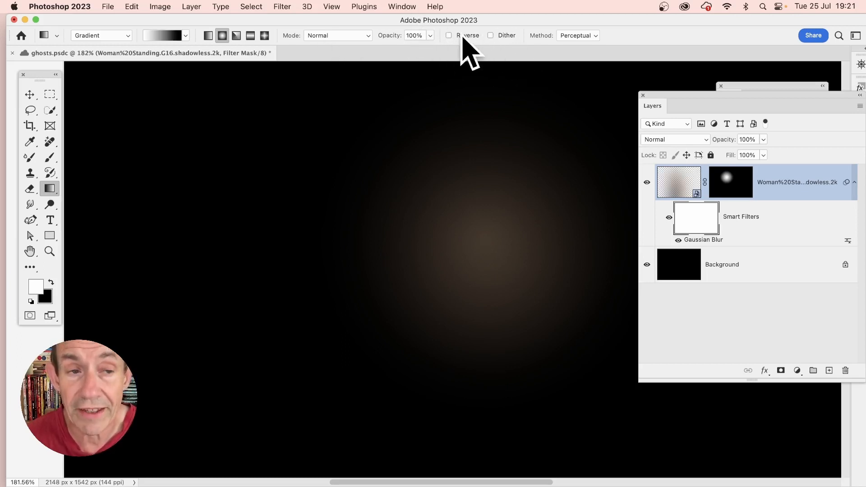
pyautogui.moveTo(493, 255); pyautogui.dragTo(748, 441)
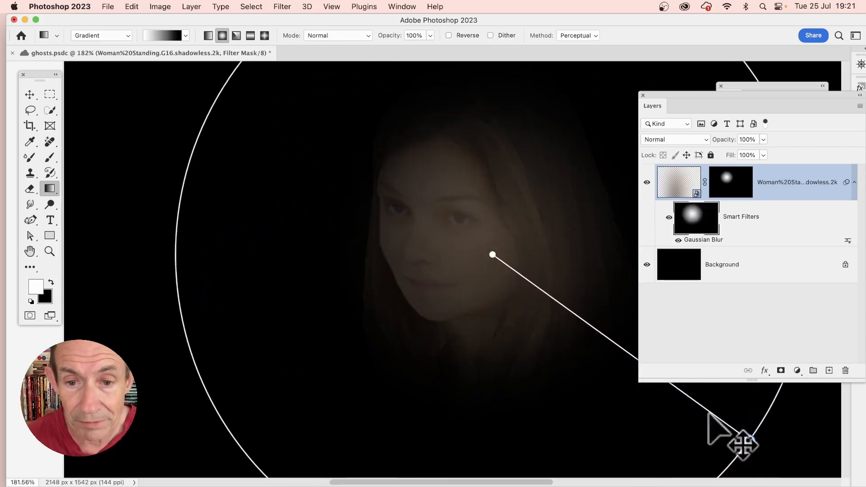
pyautogui.moveTo(493, 256); pyautogui.dragTo(449, 243)
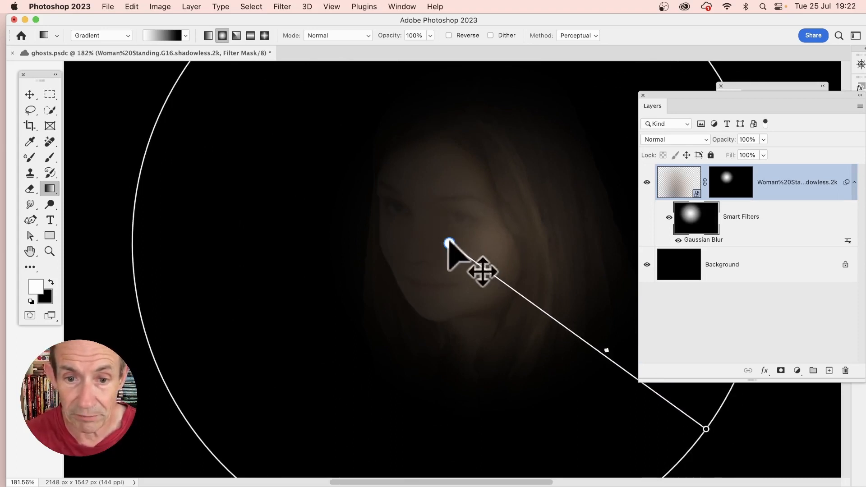
pyautogui.moveTo(448, 244); pyautogui.dragTo(194, 185)
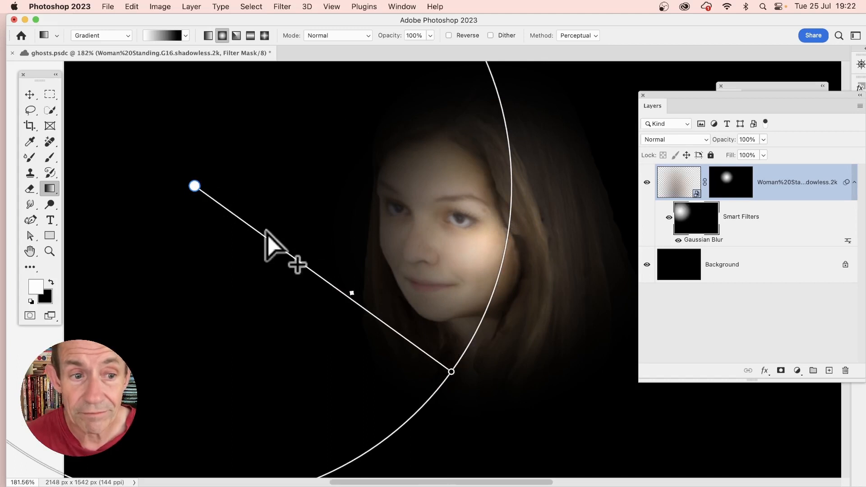
pyautogui.moveTo(195, 185); pyautogui.dragTo(441, 239)
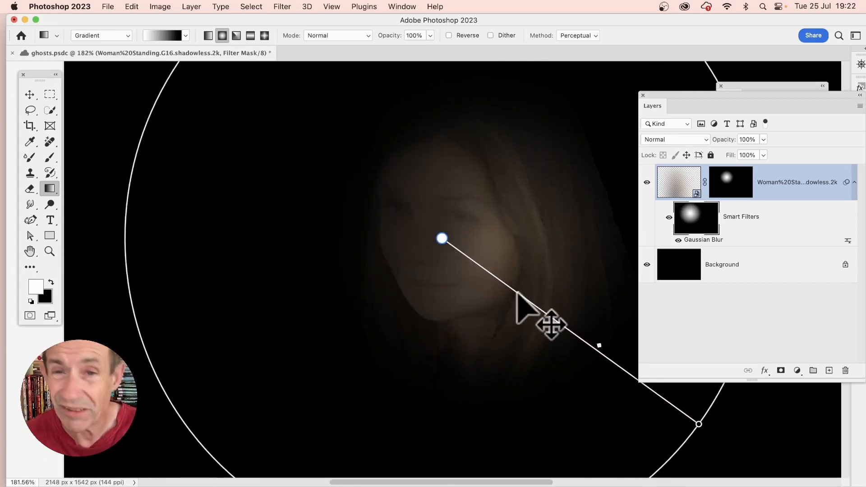
# - Reverse the filter mask's radial gradient and resize its radius to surround the woman's face
pyautogui.click(449, 35)
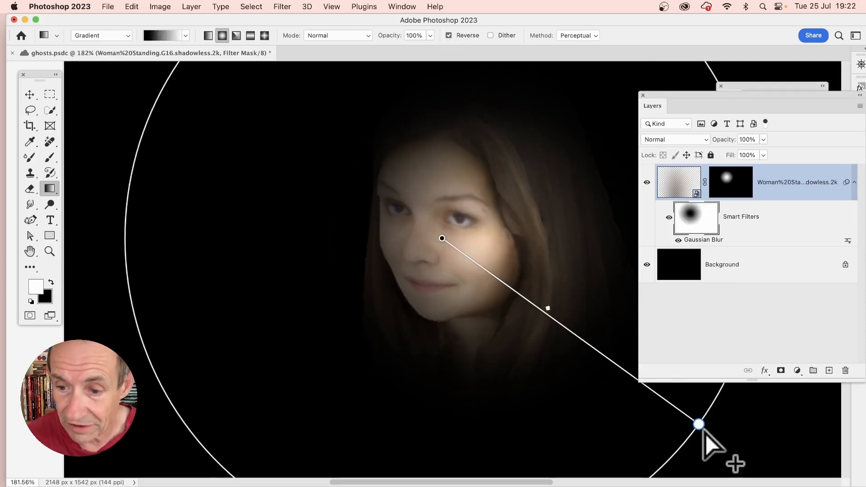
pyautogui.moveTo(698, 423); pyautogui.dragTo(521, 295)
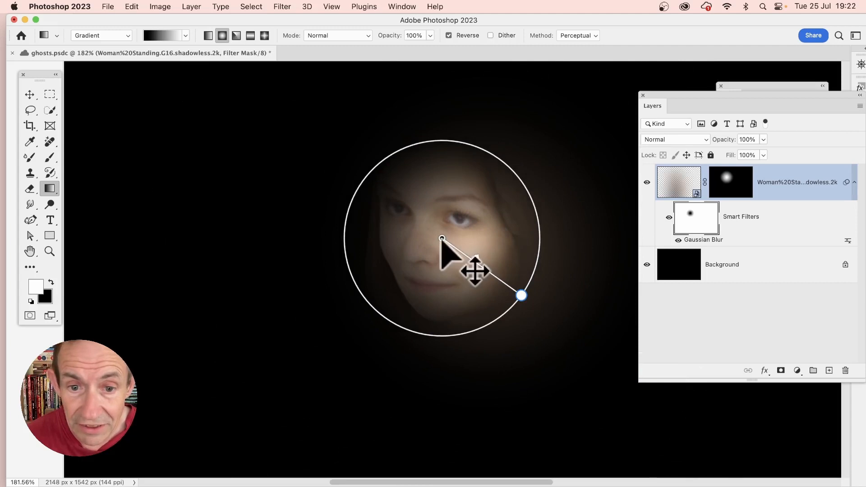
pyautogui.moveTo(442, 238)
pyautogui.mouseDown()
pyautogui.moveTo(438, 231)
pyautogui.moveTo(438, 239)
pyautogui.mouseUp()
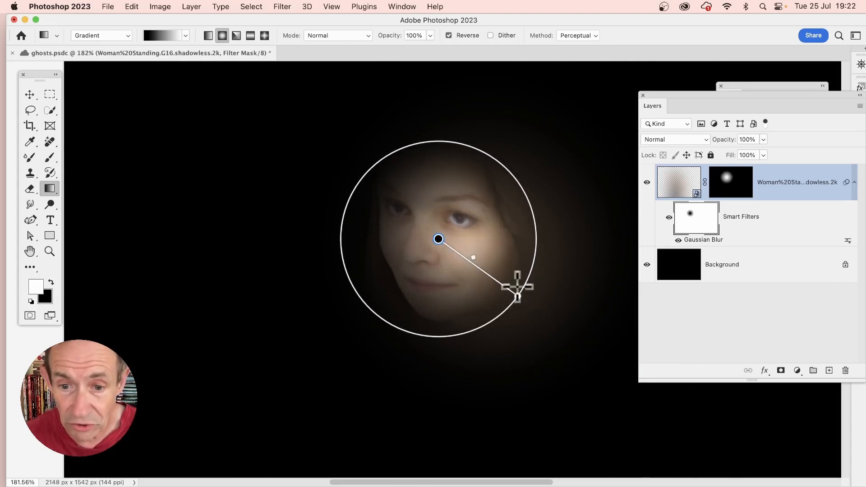
pyautogui.moveTo(518, 296); pyautogui.dragTo(593, 356)
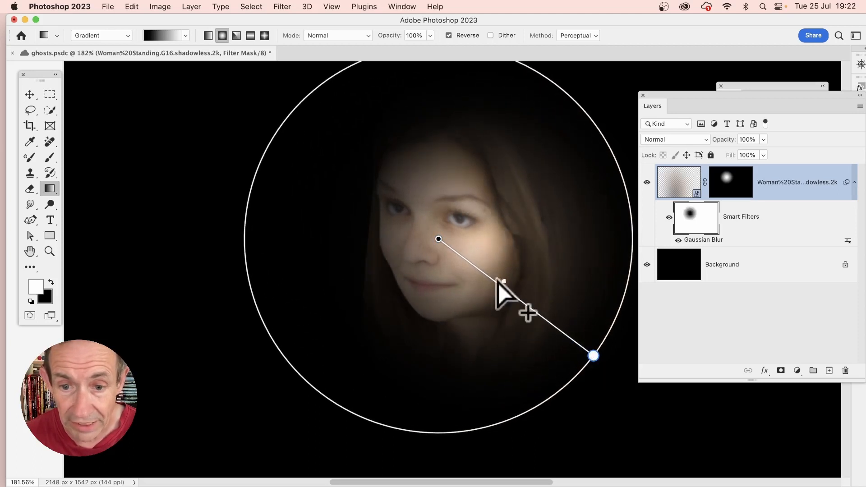
pyautogui.moveTo(516, 294); pyautogui.dragTo(498, 277)
# - Select the layer mask and shift its gradient centre left onto the woman's nose
pyautogui.click(743, 183)
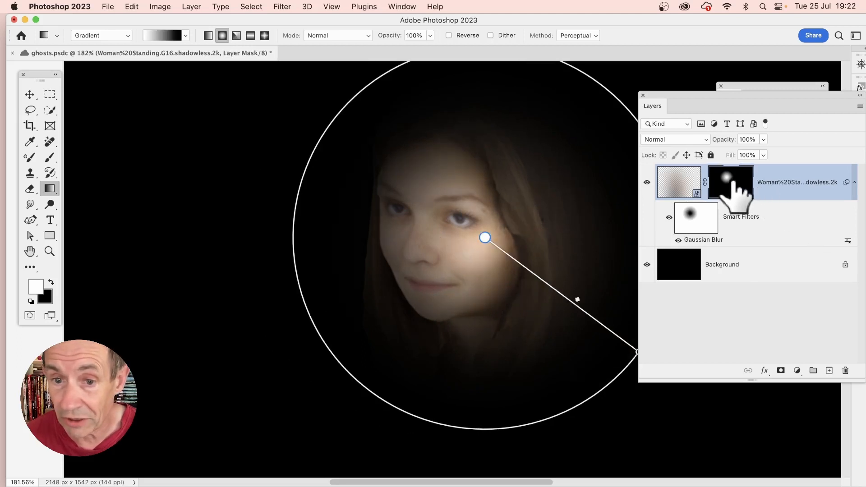
pyautogui.moveTo(484, 238); pyautogui.dragTo(418, 235)
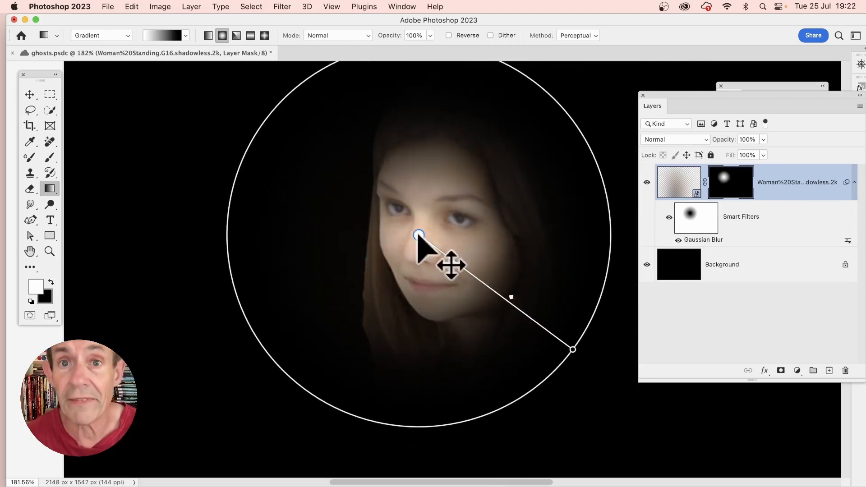